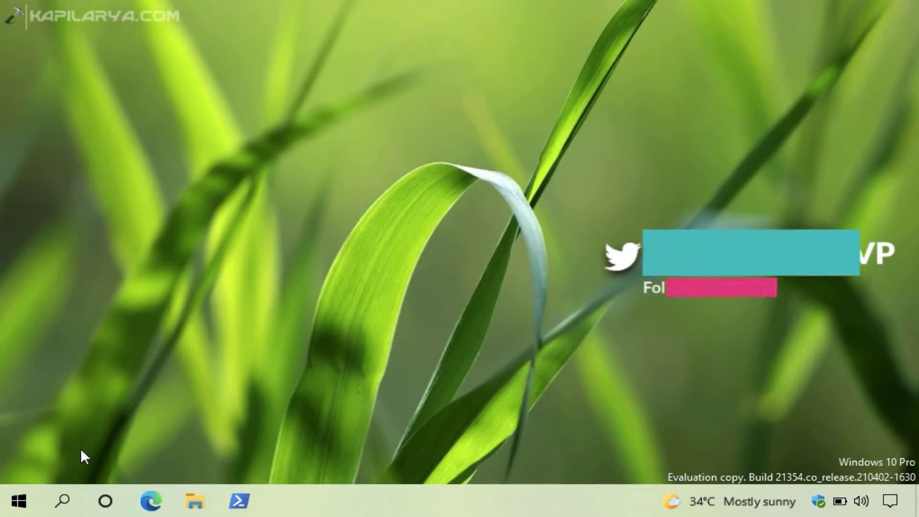
- Search Windows for 'feedback hub' and launch the Feedback Hub app
click(62, 503)
text(fe)
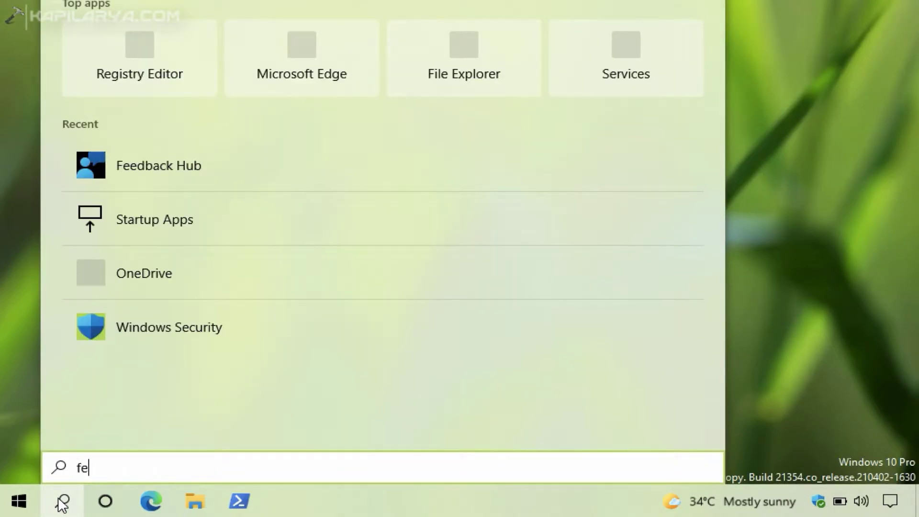
text(edbac)
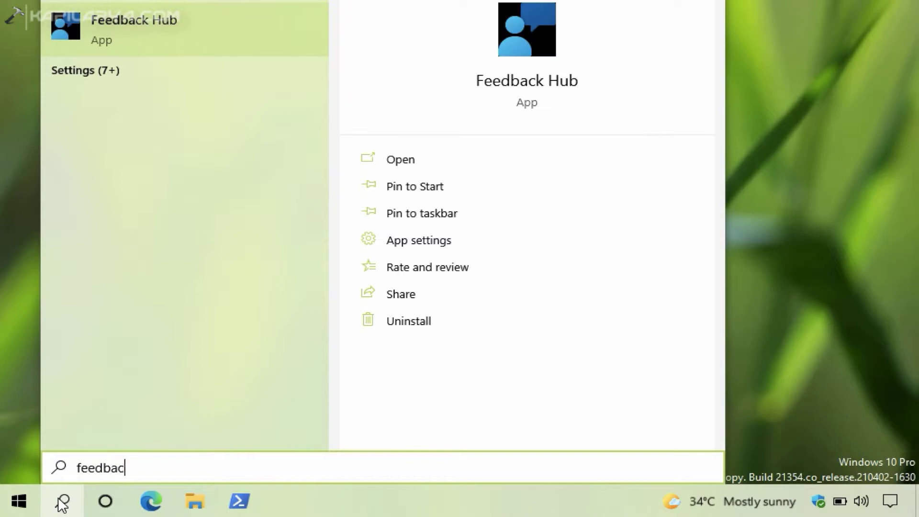
text(k hub)
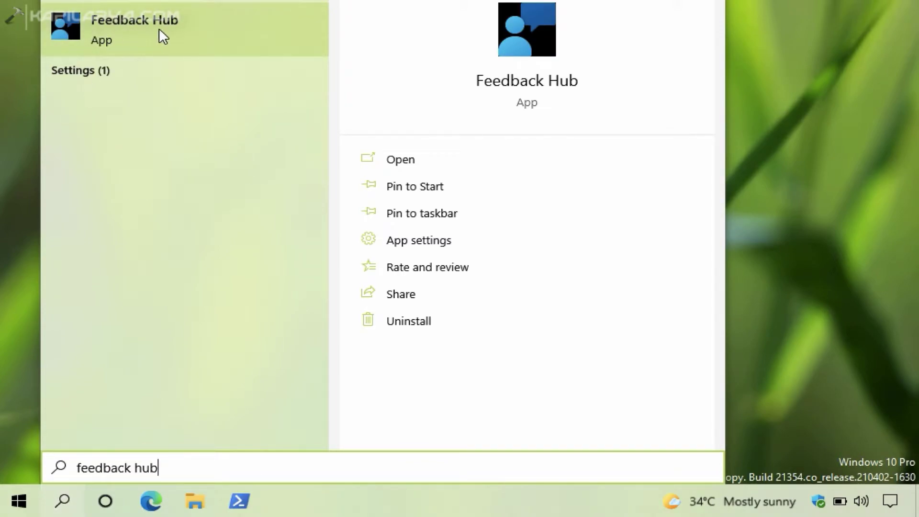
click(428, 173)
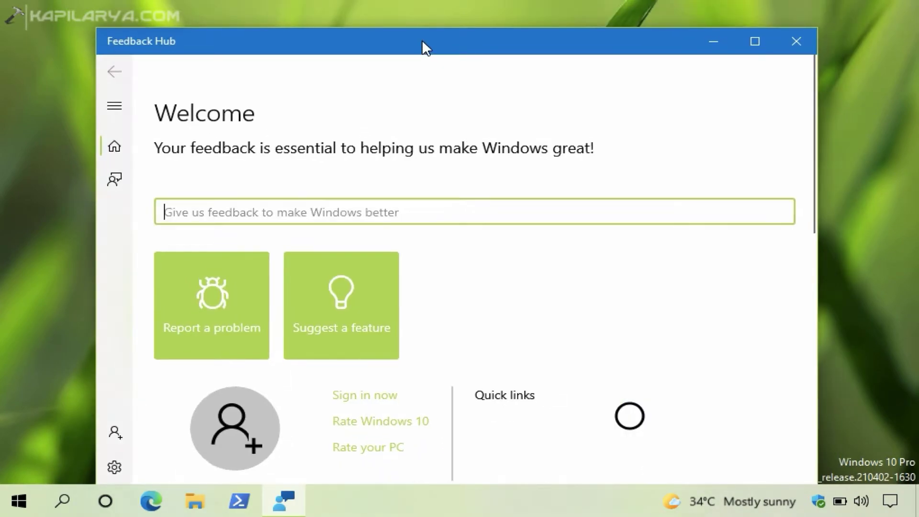
- Reposition the Feedback Hub window and sign in with the suggested Microsoft account
drag(421, 39, 424, 25)
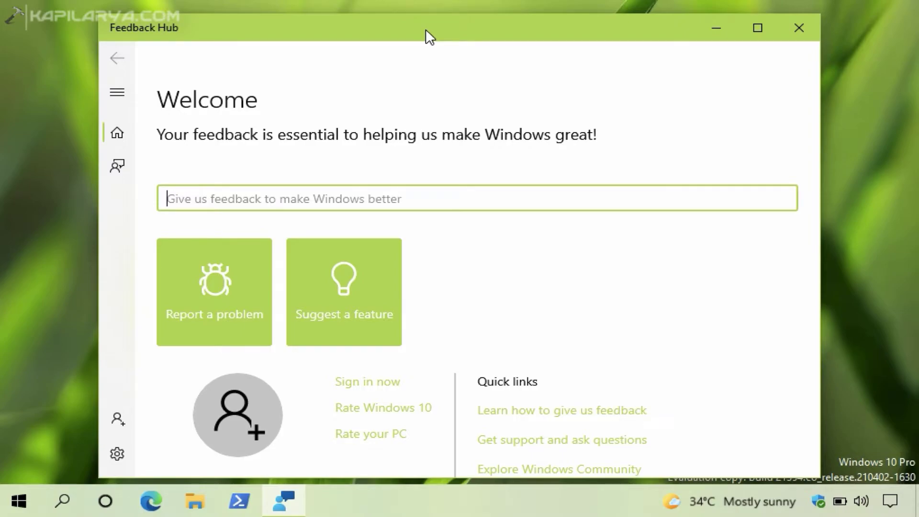
drag(425, 30, 426, 34)
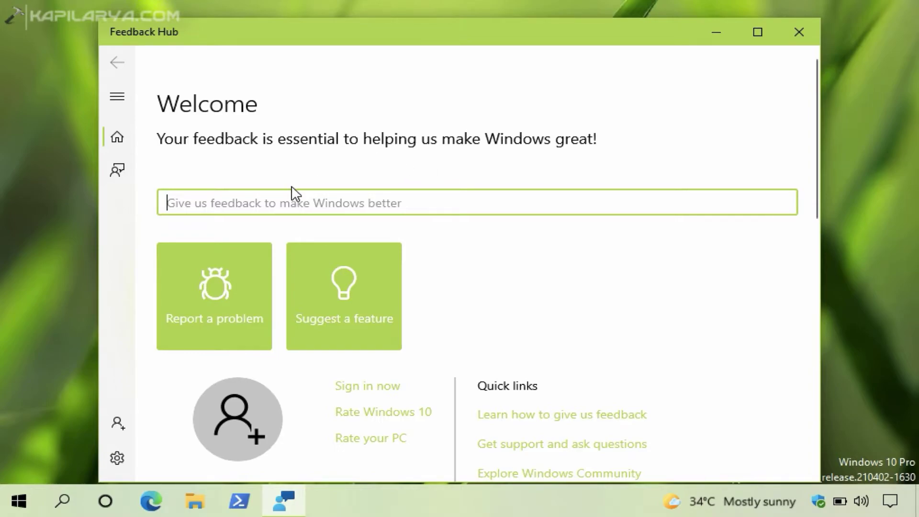
click(123, 418)
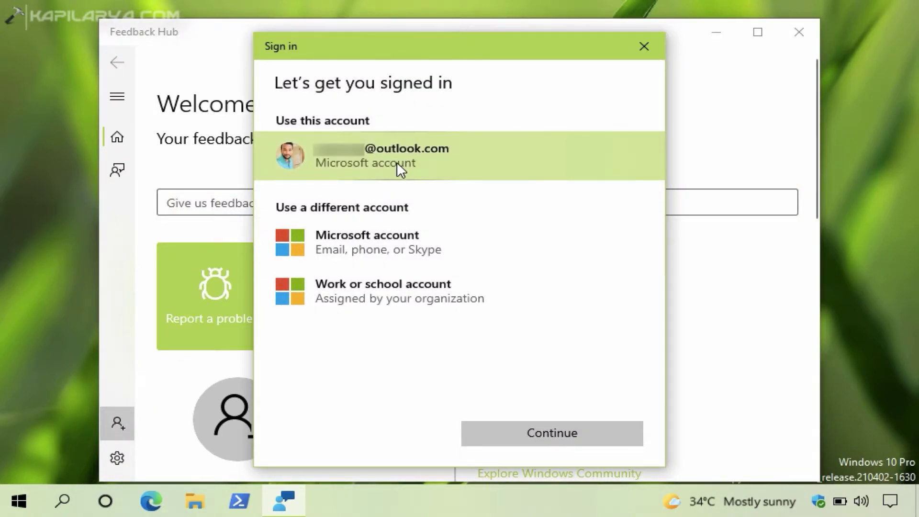
click(504, 429)
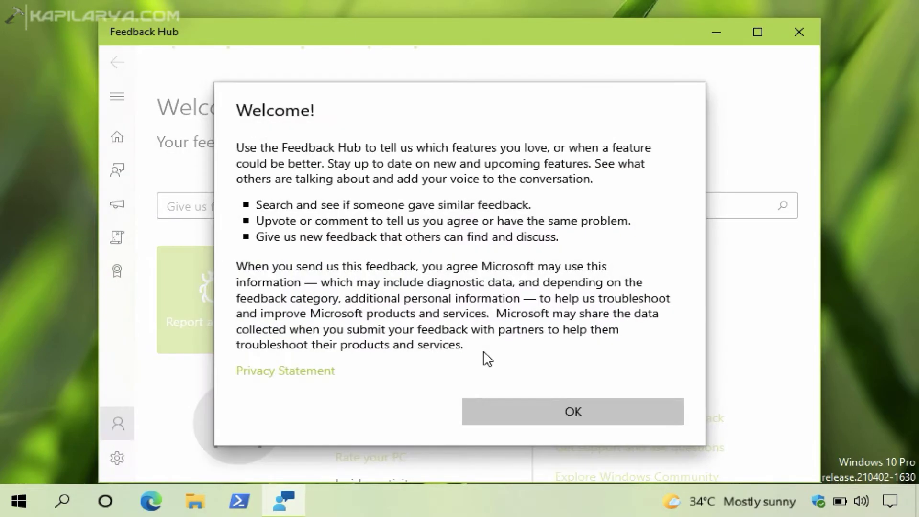
- Dismiss the Welcome privacy notice and switch to the All feedback page
click(491, 411)
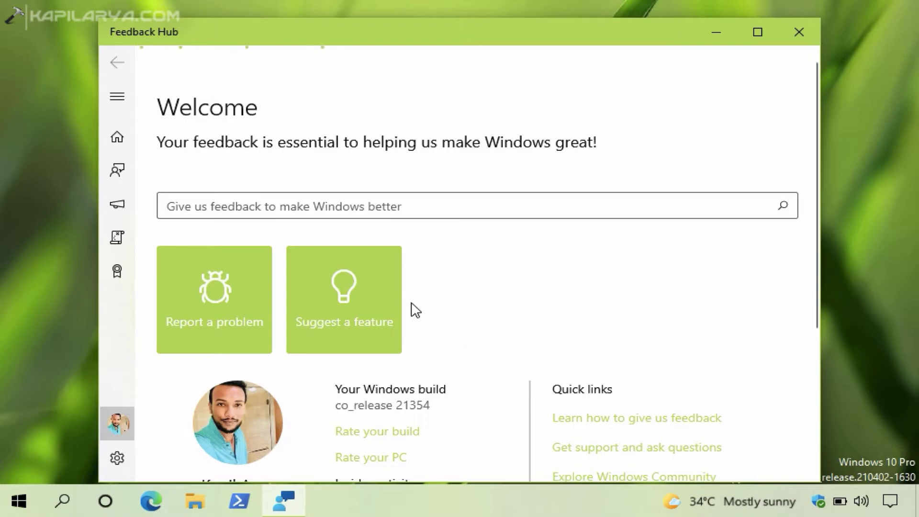
scroll(408, 309, down, 5)
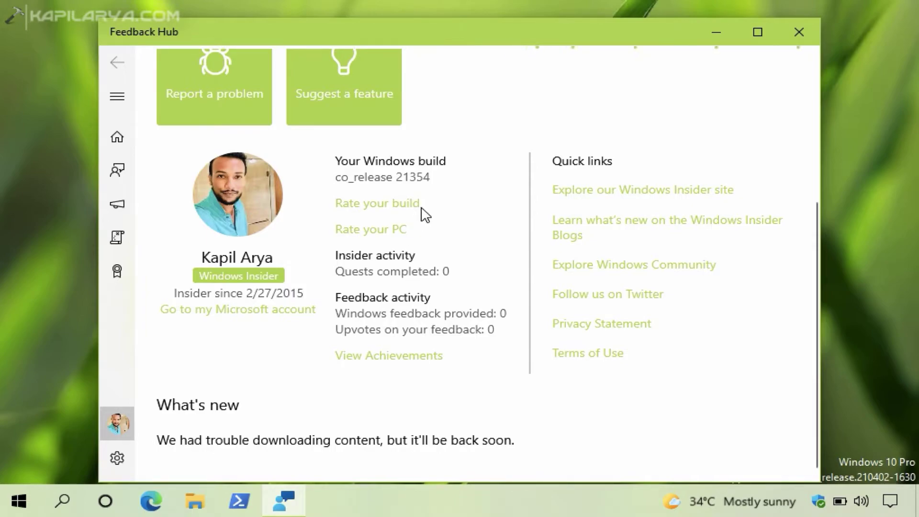
scroll(425, 214, up, 5)
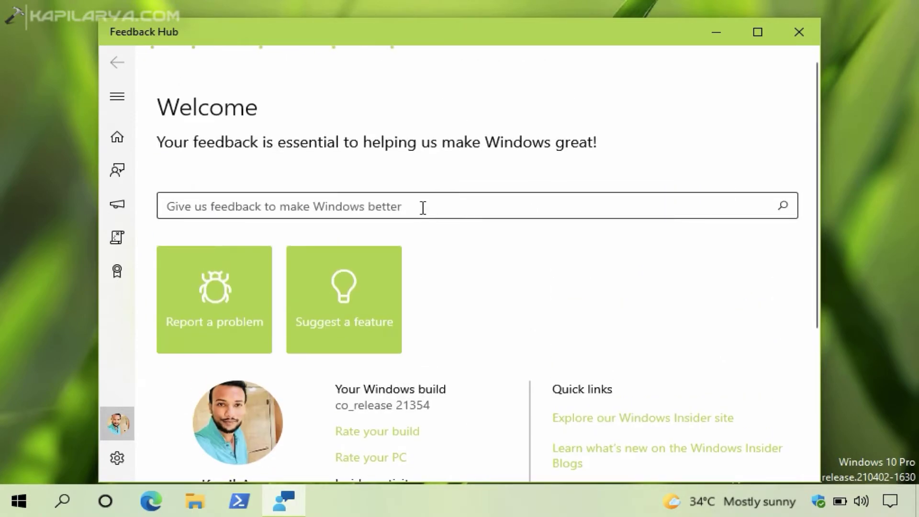
click(122, 169)
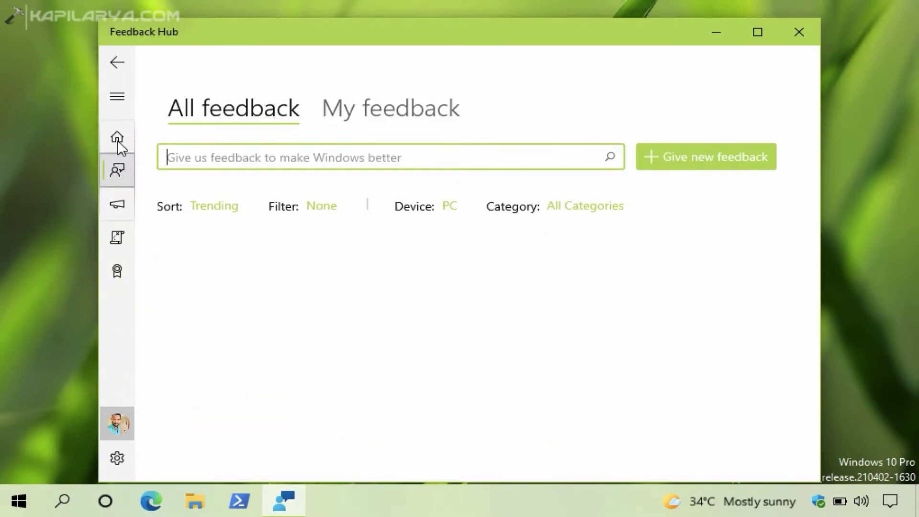
click(115, 97)
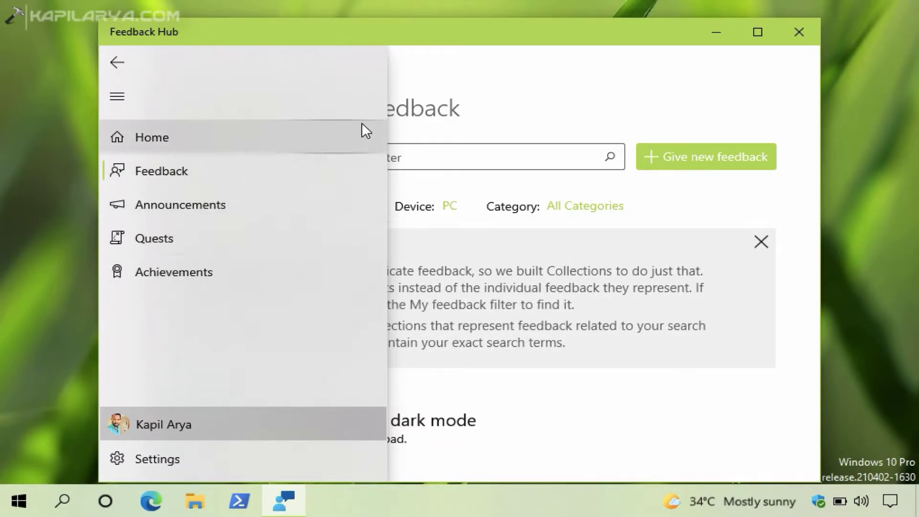
click(425, 120)
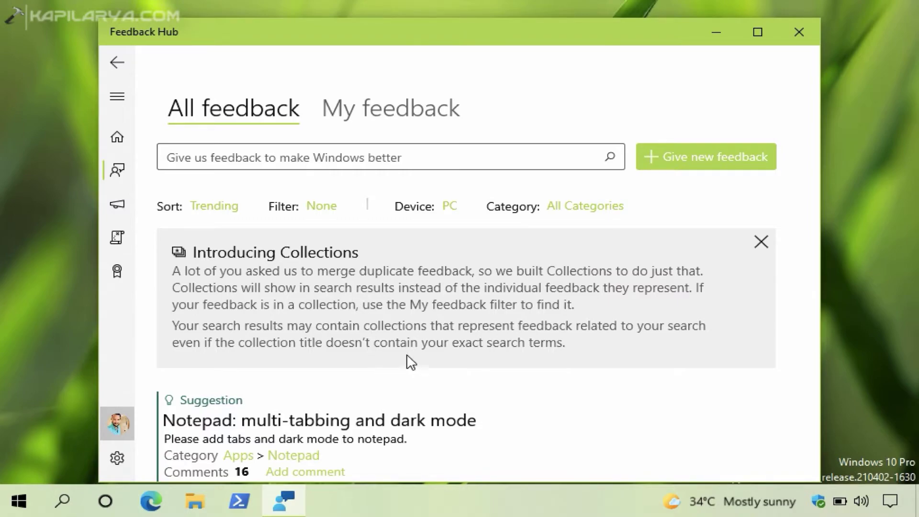
- Close the Introducing Collections notice and browse the trending feedback list
click(760, 242)
scroll(653, 304, down, 5)
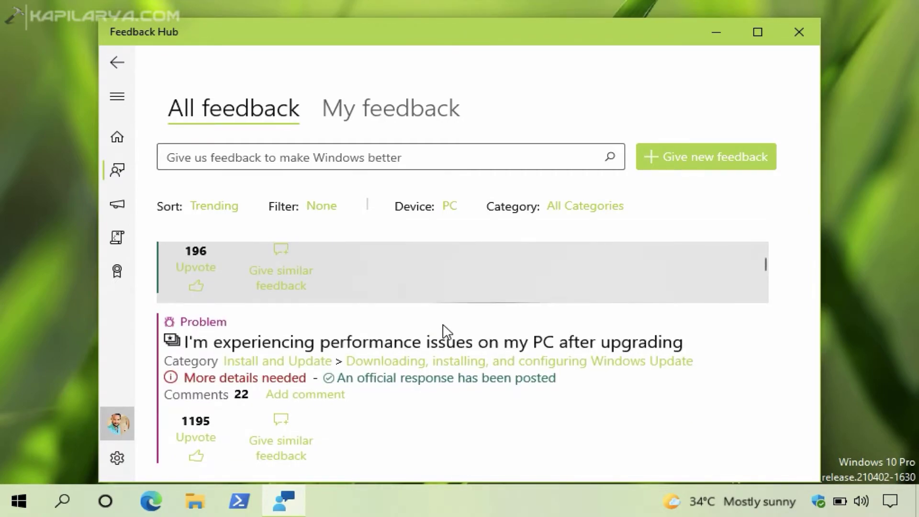
scroll(402, 329, down, 1)
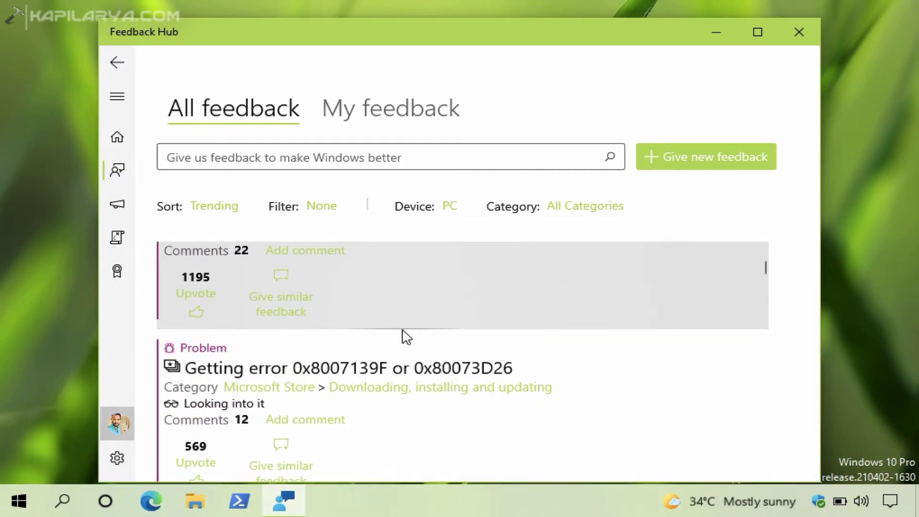
scroll(410, 393, down, 4)
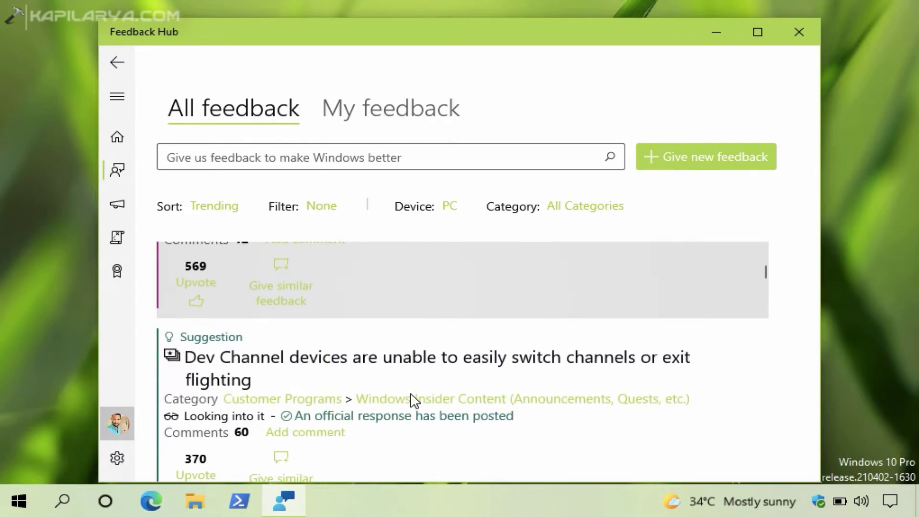
scroll(410, 371, up, 1)
scroll(414, 374, up, 2)
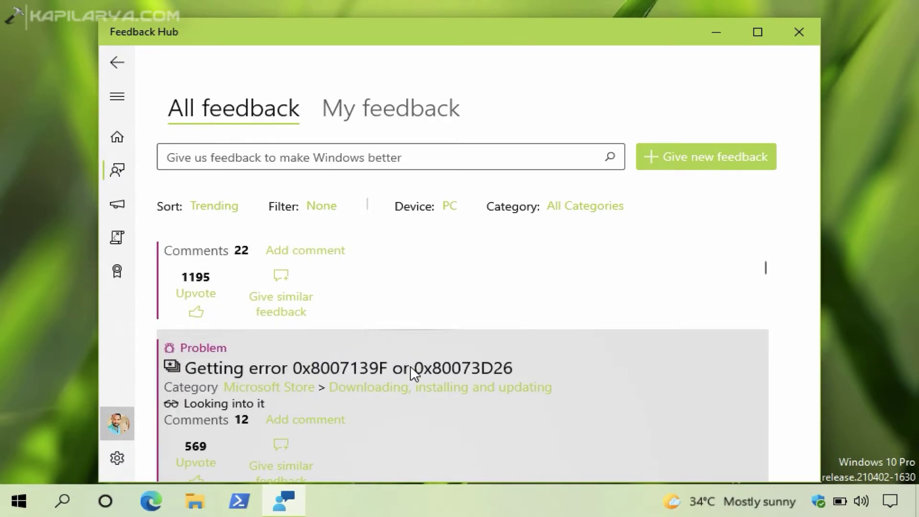
scroll(413, 373, up, 5)
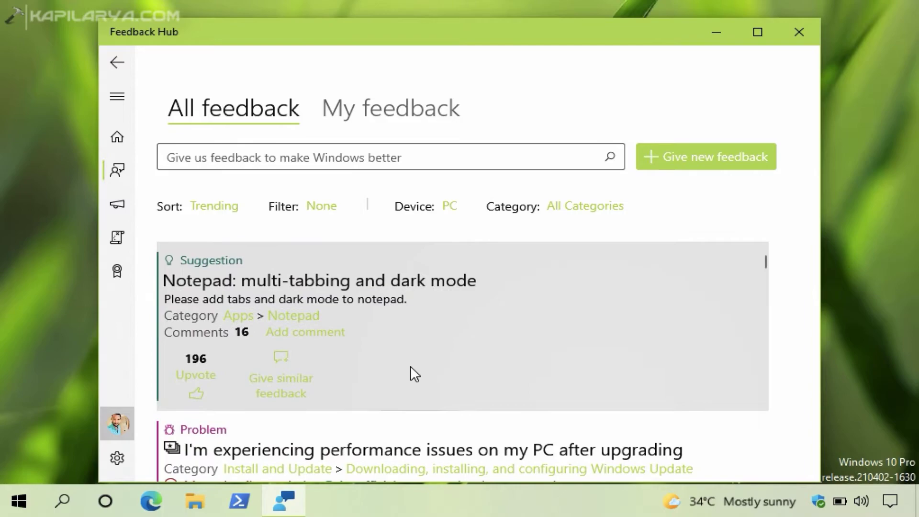
scroll(410, 368, down, 2)
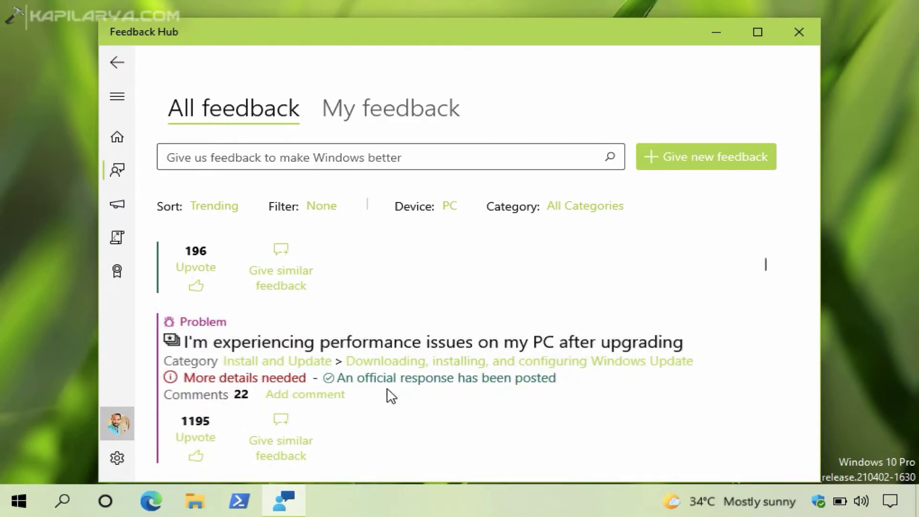
- Upvote the report 'I'm experiencing performance issues on my PC after upgrading'
click(390, 394)
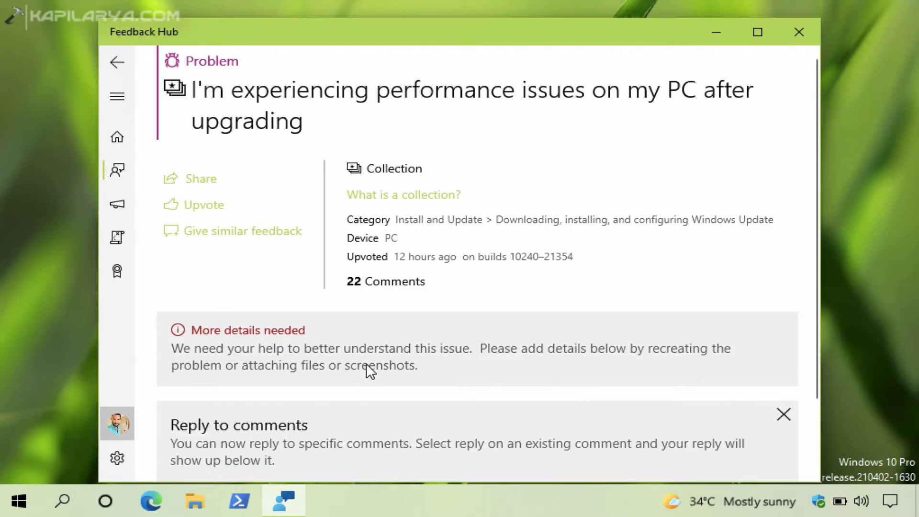
scroll(366, 371, down, 2)
scroll(365, 372, up, 2)
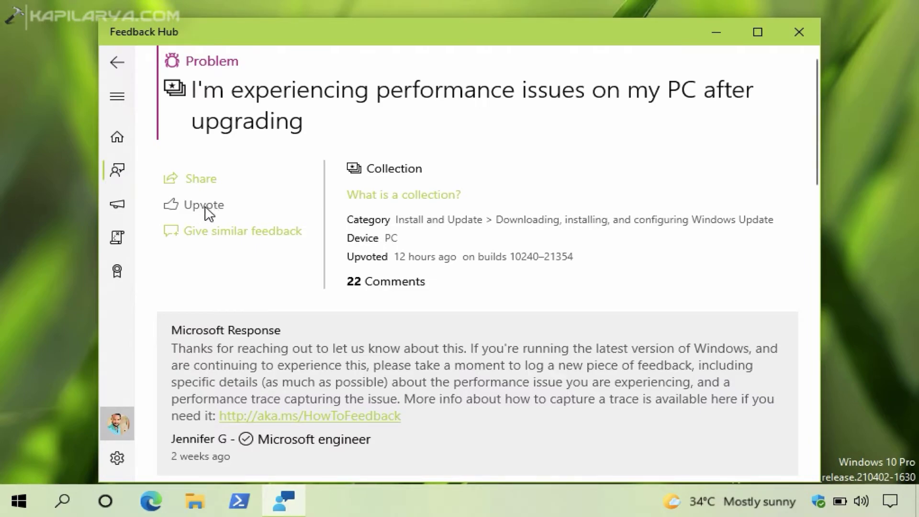
click(204, 206)
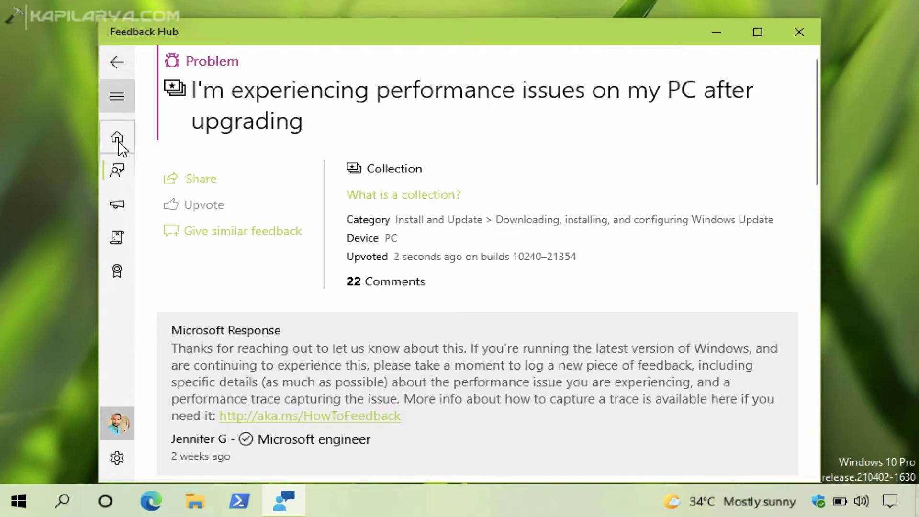
- Go to the My feedback view and close the Introducing My feedback notice
click(117, 170)
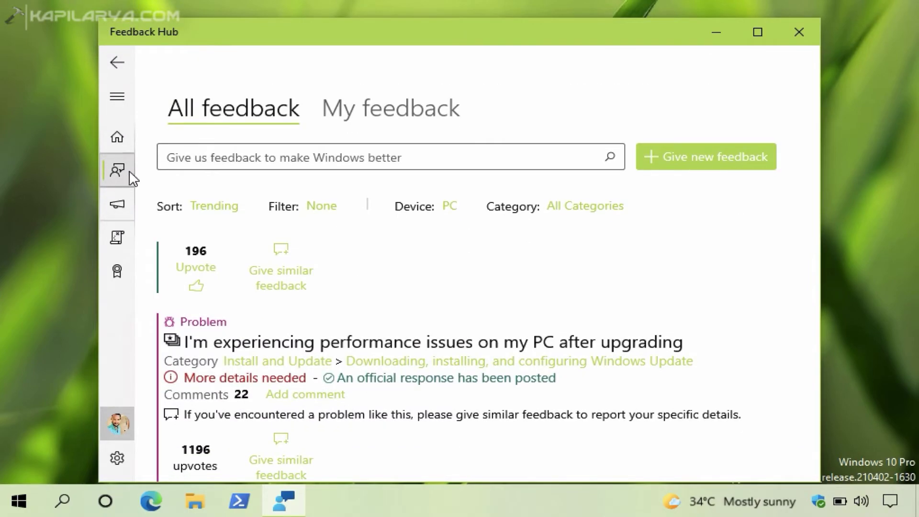
click(381, 123)
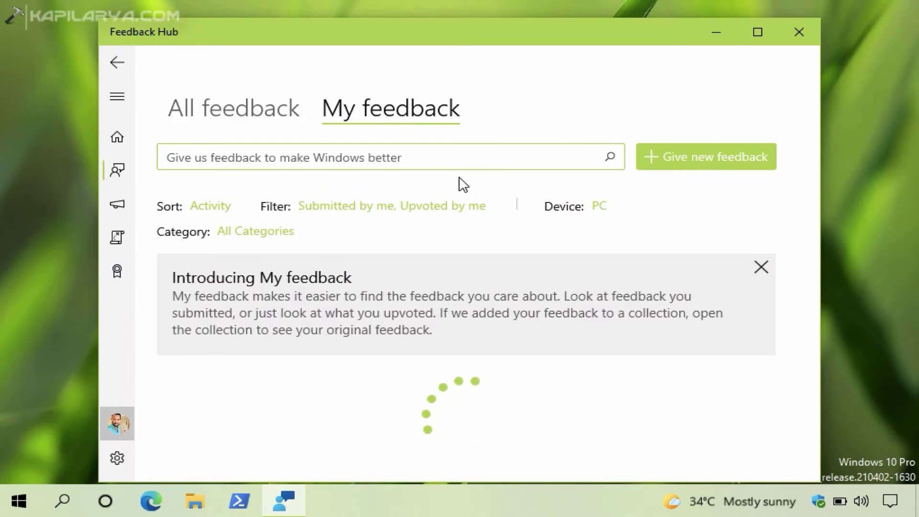
click(762, 267)
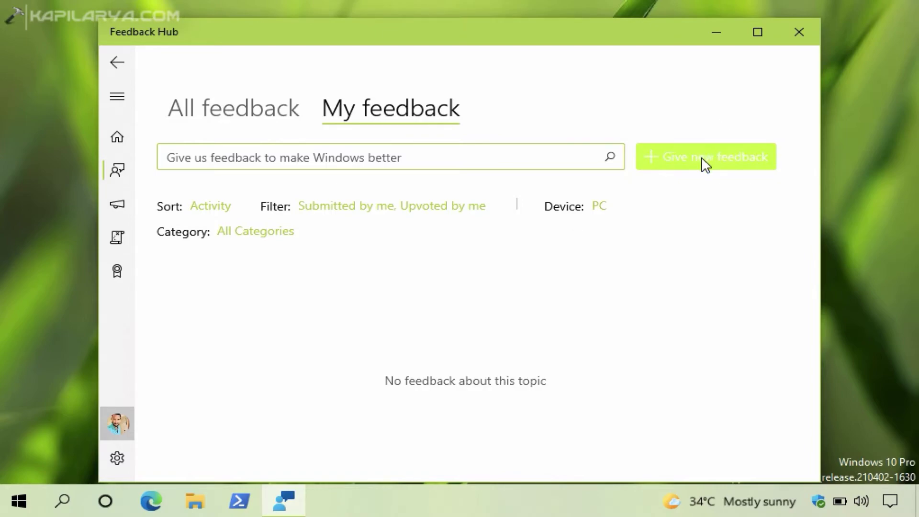
- Start new feedback titled 'Search bar UI broken after installing KB5003214' and describe the half-dark, half-light search bar
click(639, 164)
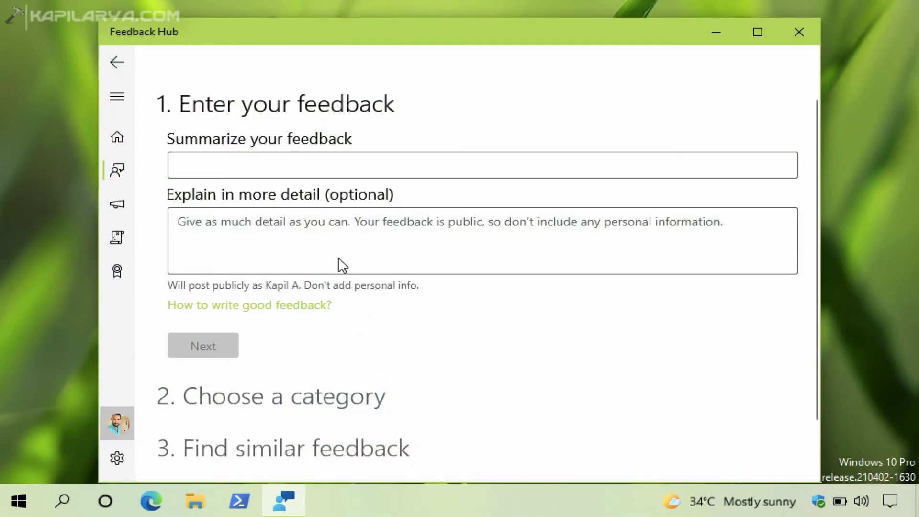
click(251, 176)
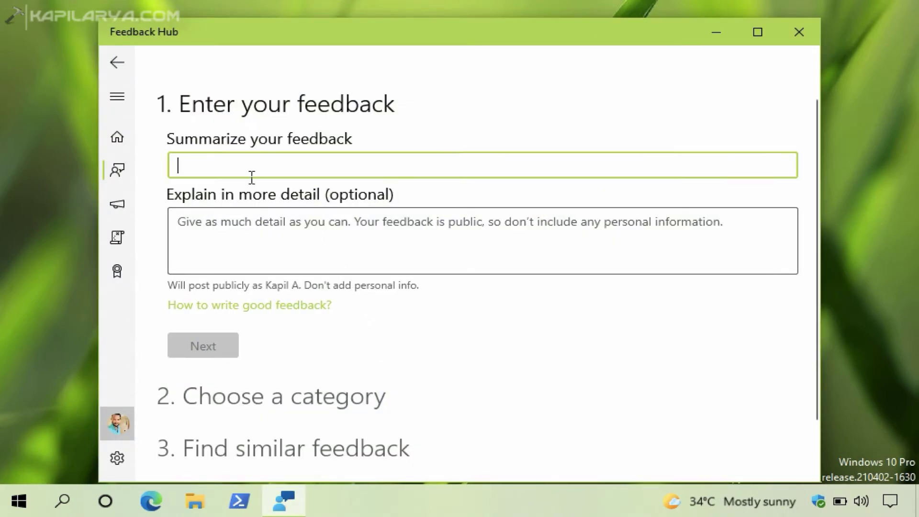
text(Search bar UI broken after installing KB5003214)
double_click(209, 165)
click(276, 165)
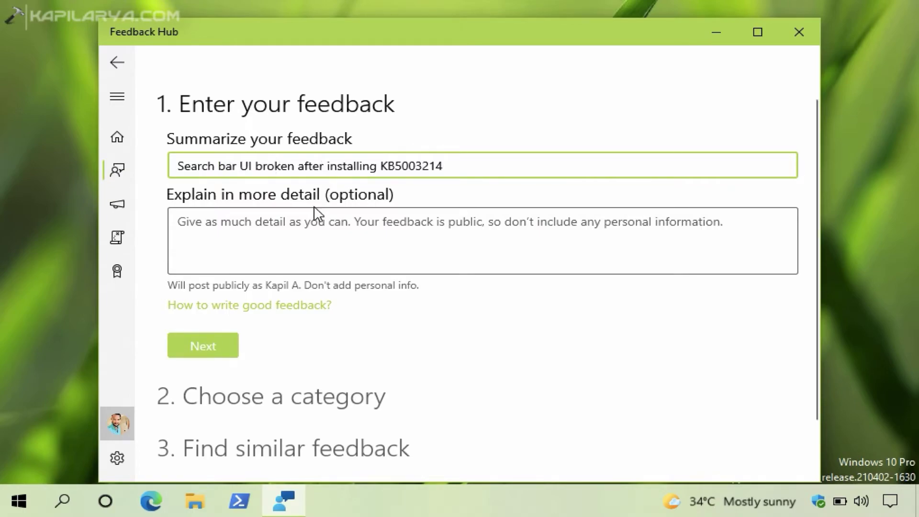
click(523, 228)
text(After in)
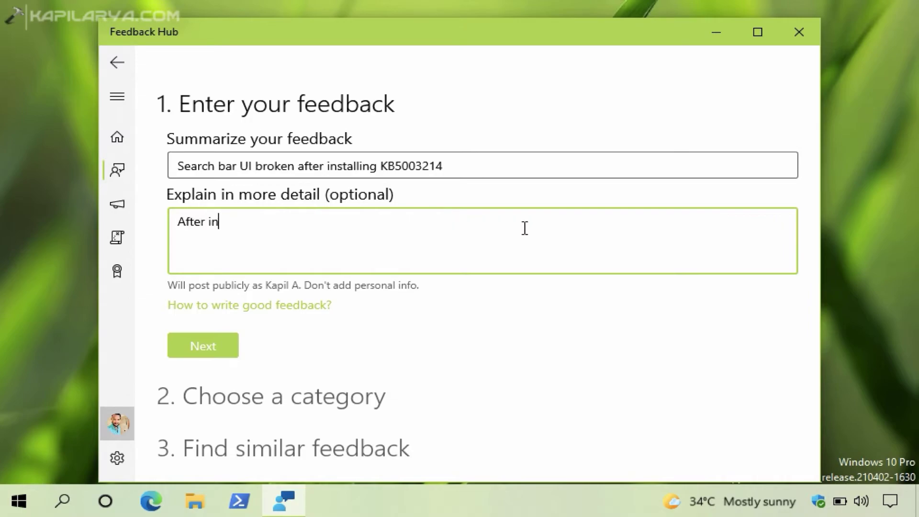
text(stalling KB5003214, )
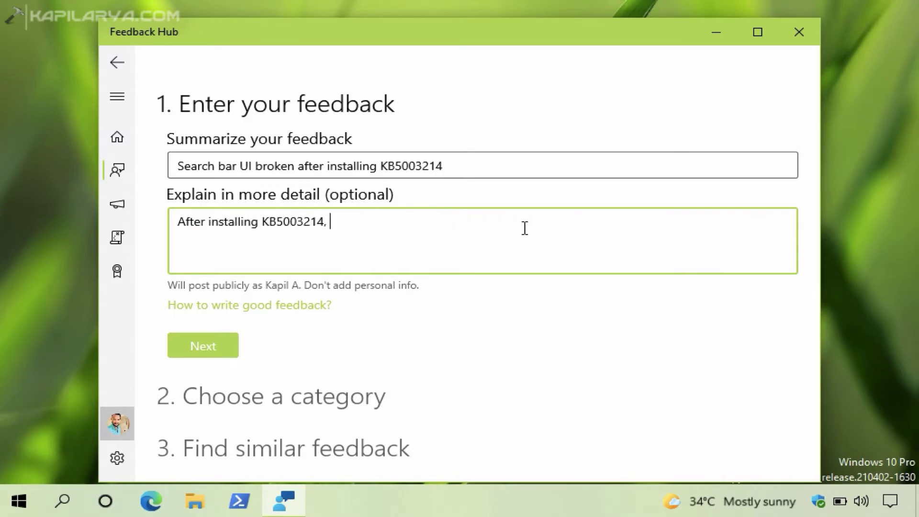
text(my search bar UI is bro)
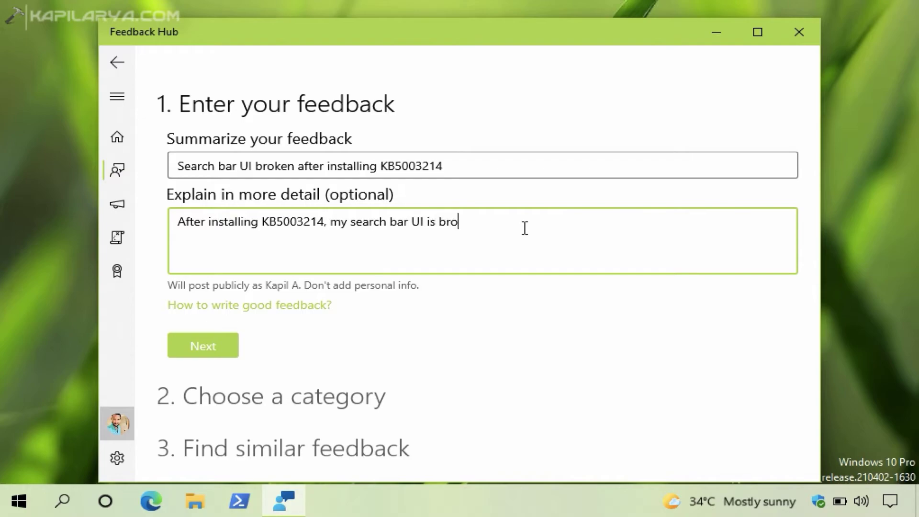
text(ken. It is half dark and half light.)
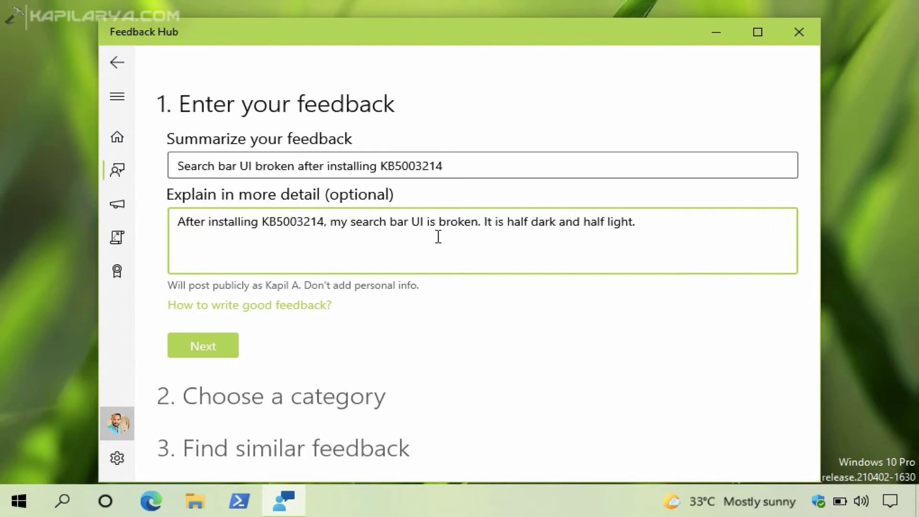
- Mark it a Problem and use the recommended Desktop Environment > Search category over Display and Graphics
click(222, 353)
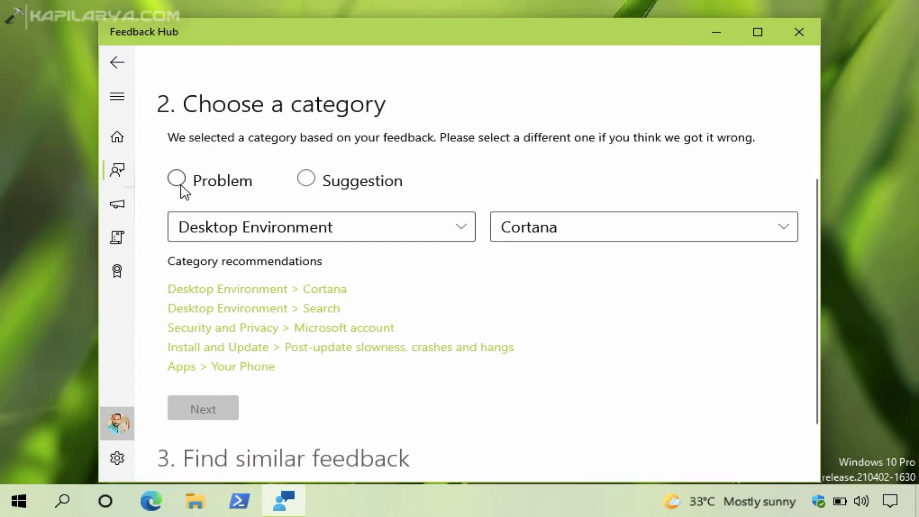
click(181, 185)
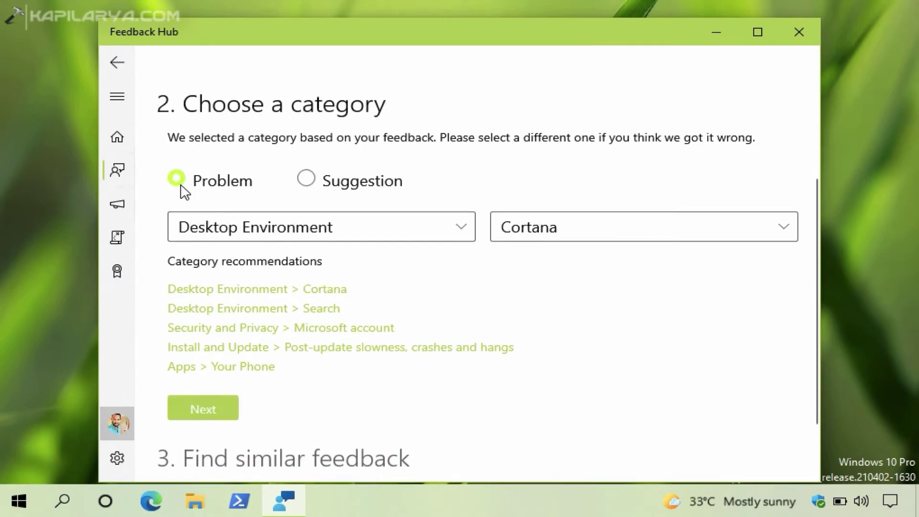
click(396, 226)
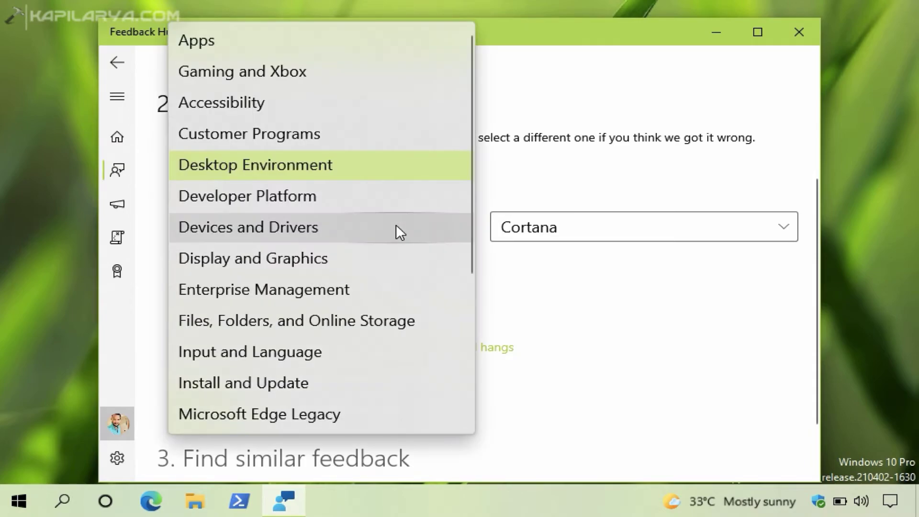
click(352, 257)
click(521, 230)
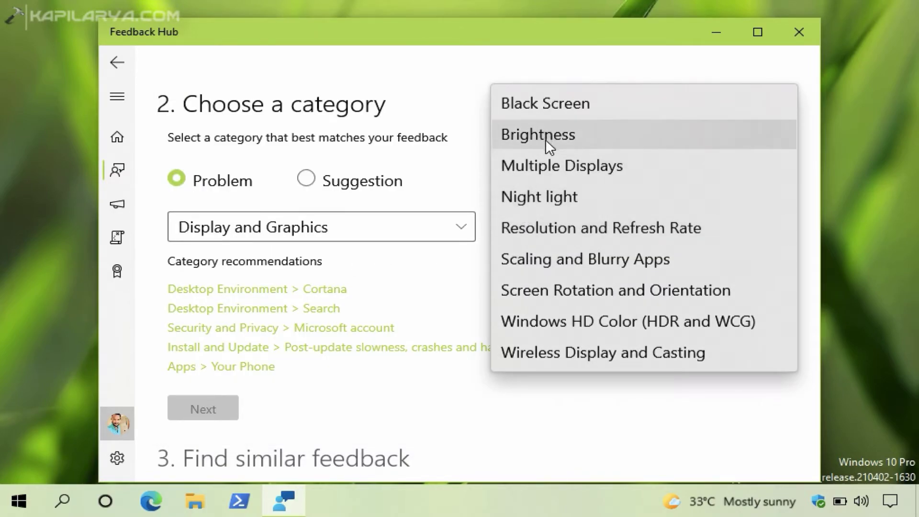
click(553, 258)
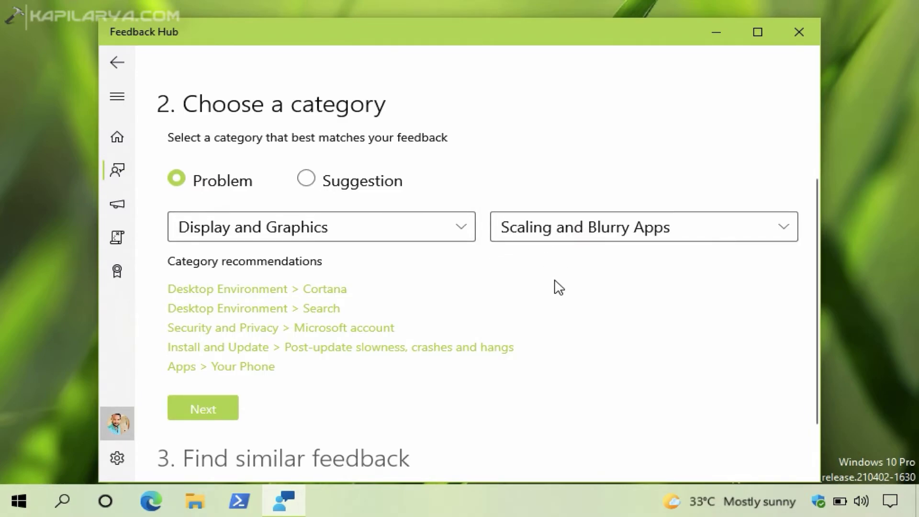
click(282, 309)
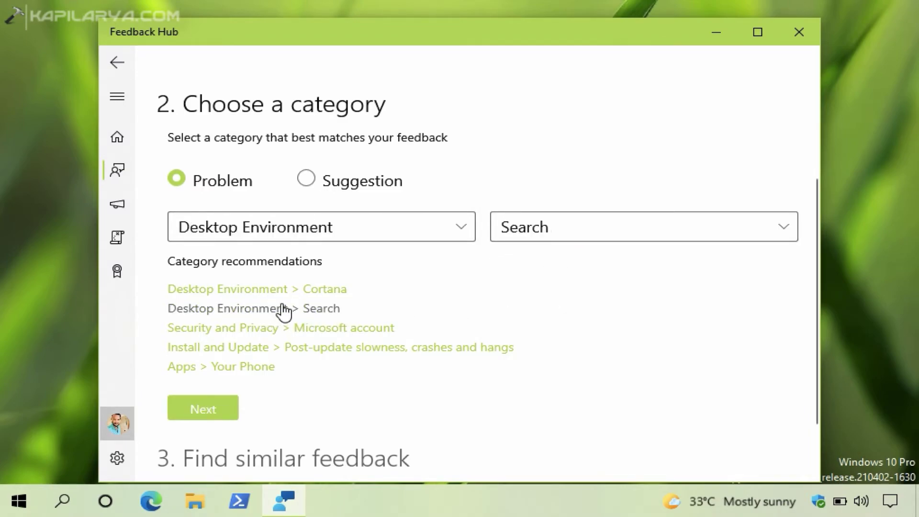
scroll(320, 290, down, 2)
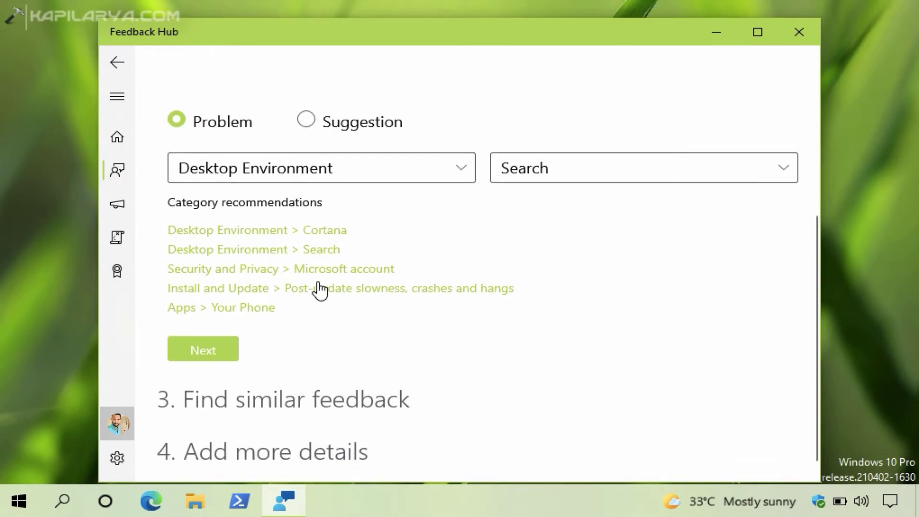
- Review the similar feedback list without picking one and proceed to step 4, Add more details
click(218, 354)
scroll(373, 303, down, 3)
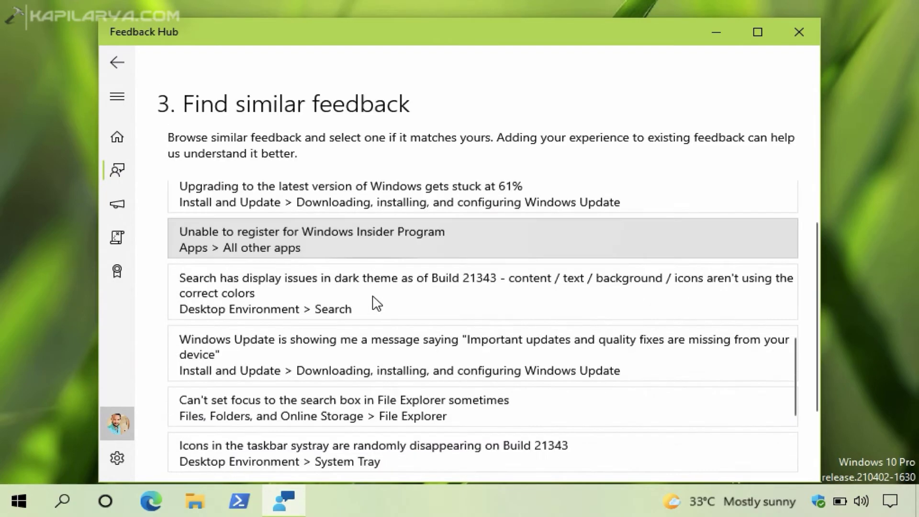
scroll(376, 304, down, 3)
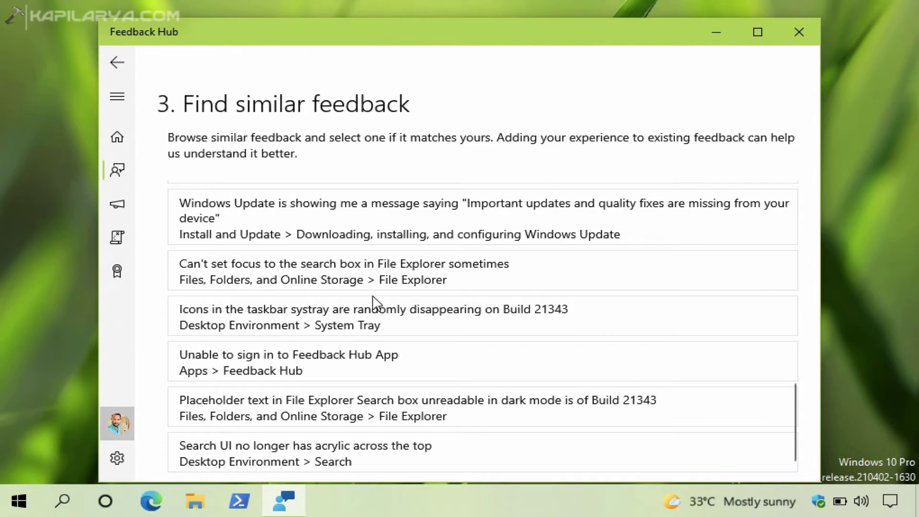
scroll(373, 296, up, 6)
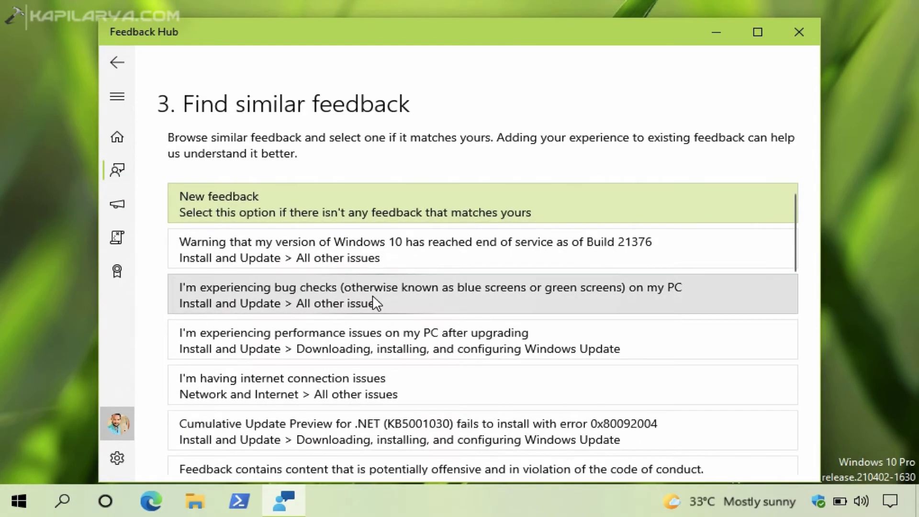
scroll(330, 129, down, 6)
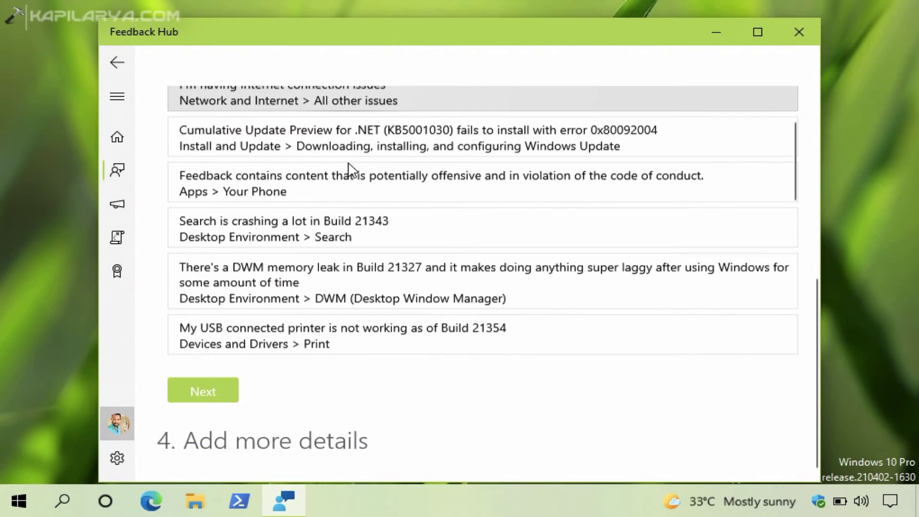
click(236, 389)
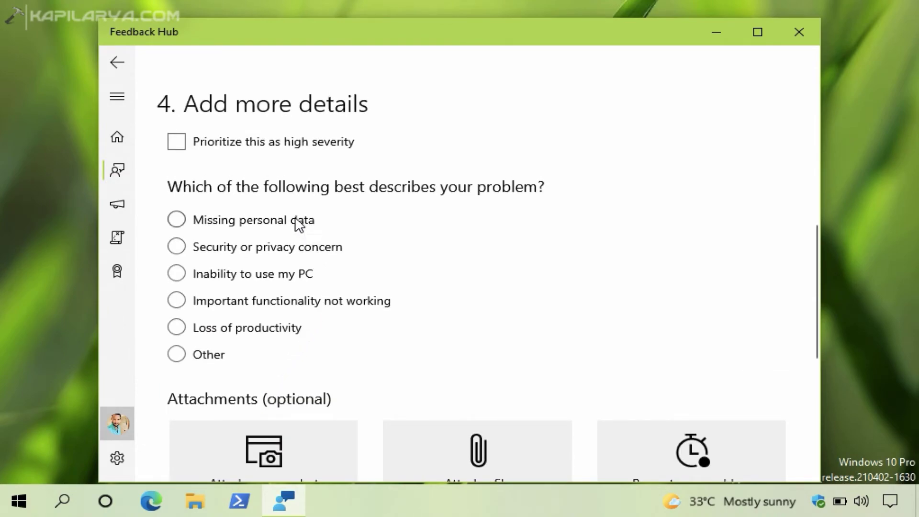
- Set the problem type to Other
scroll(297, 294, down, 2)
click(297, 295)
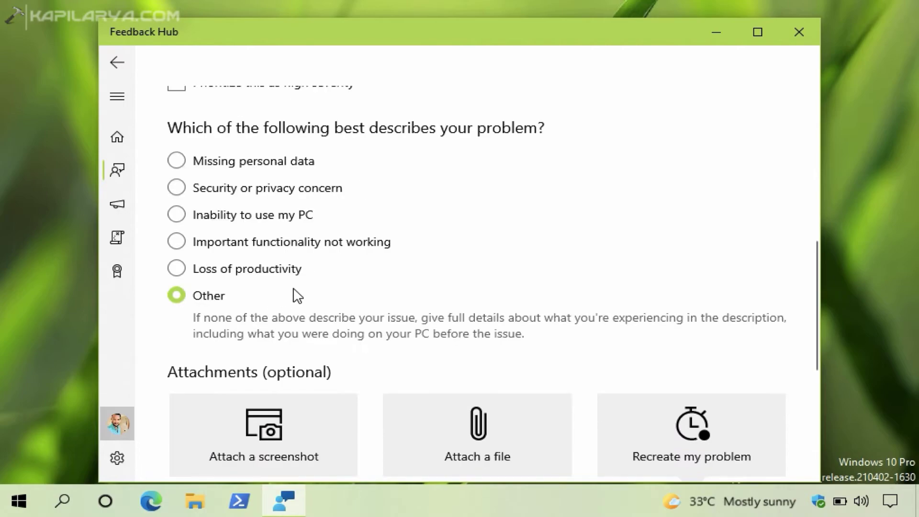
scroll(307, 292, down, 5)
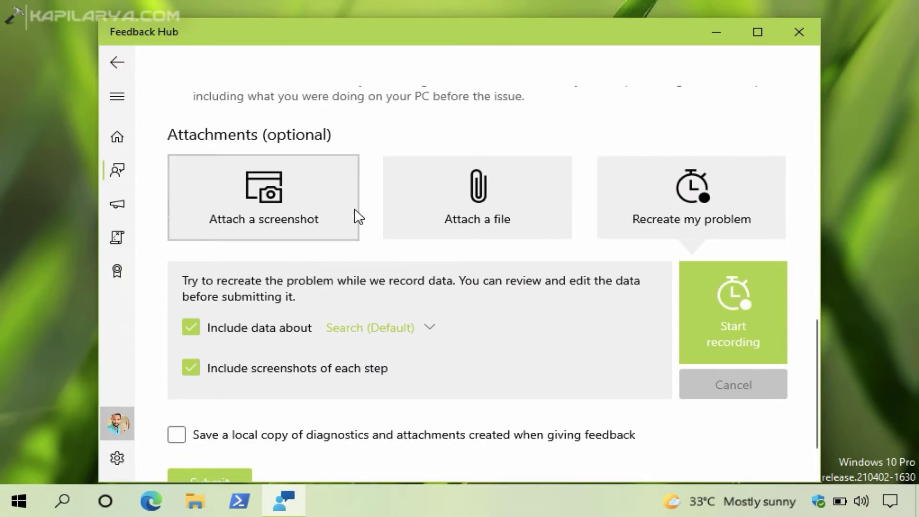
- Attach the Search-UI-Glitch screenshot to the report
click(321, 215)
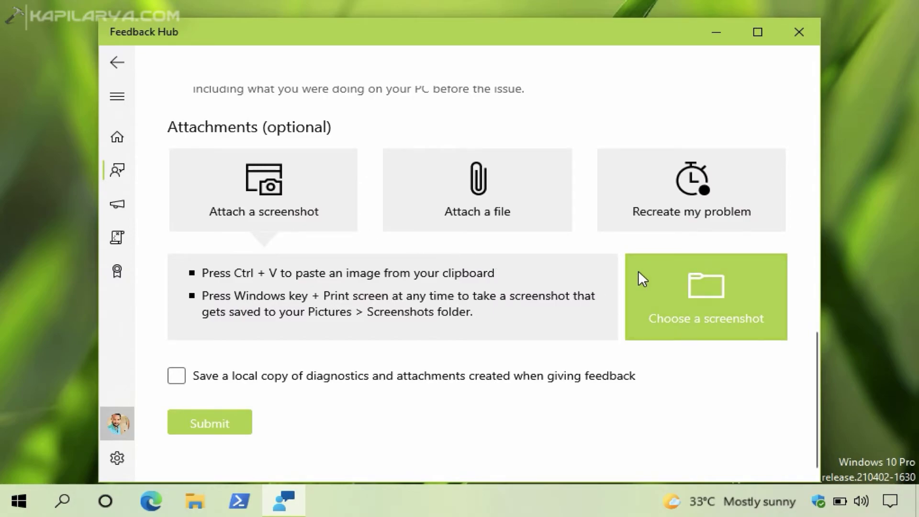
click(489, 231)
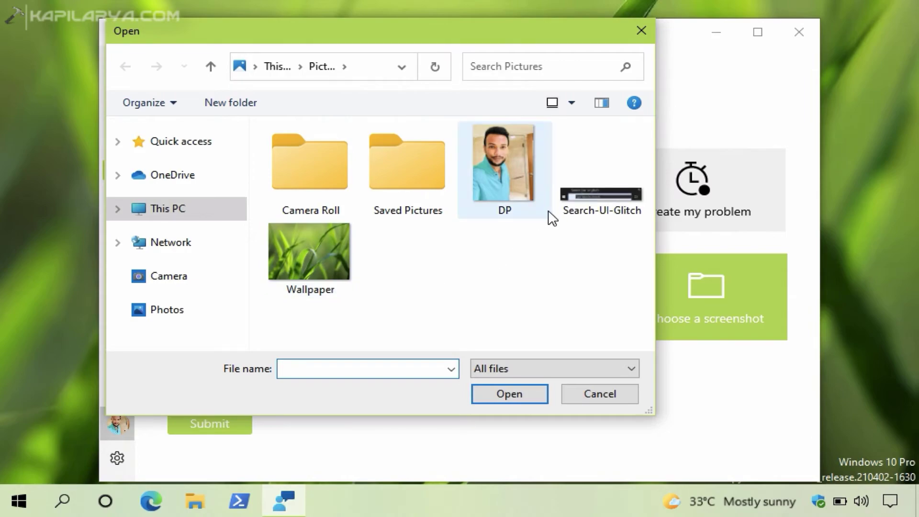
double_click(576, 194)
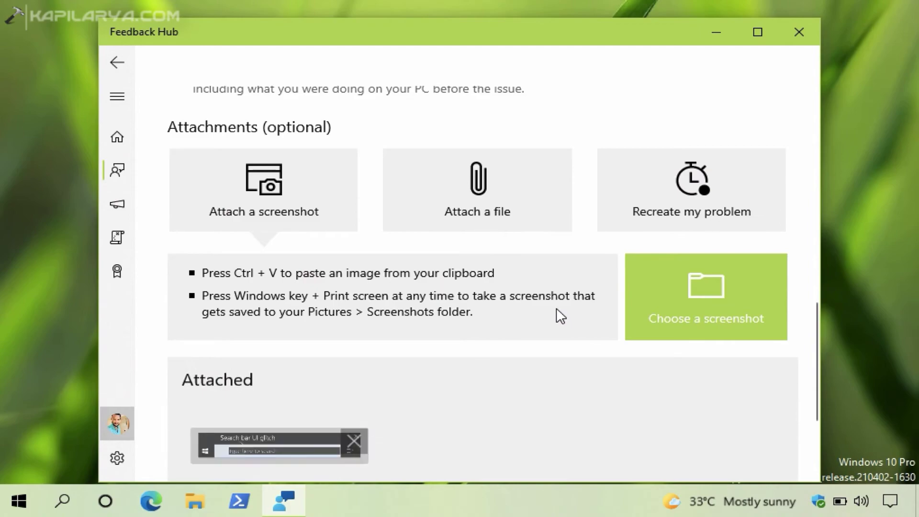
scroll(446, 402, down, 3)
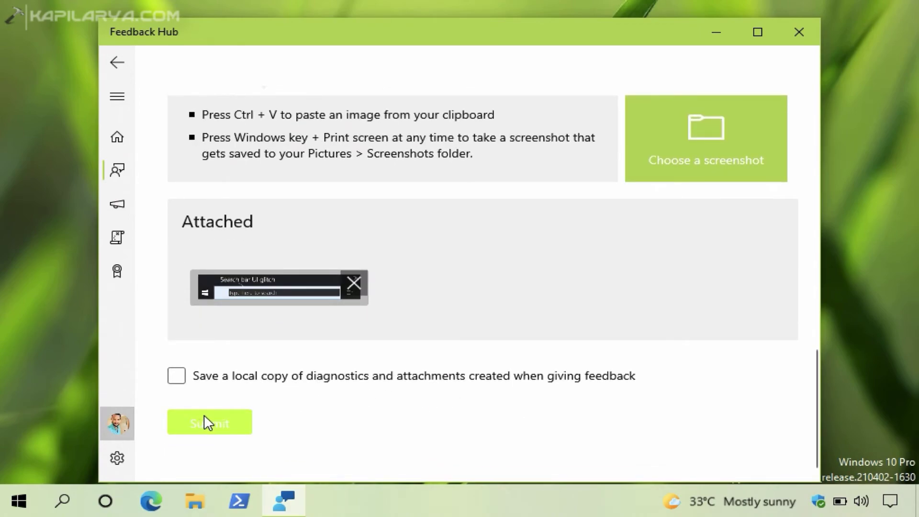
- Save a local diagnostics copy and submit the report without a recording
click(190, 378)
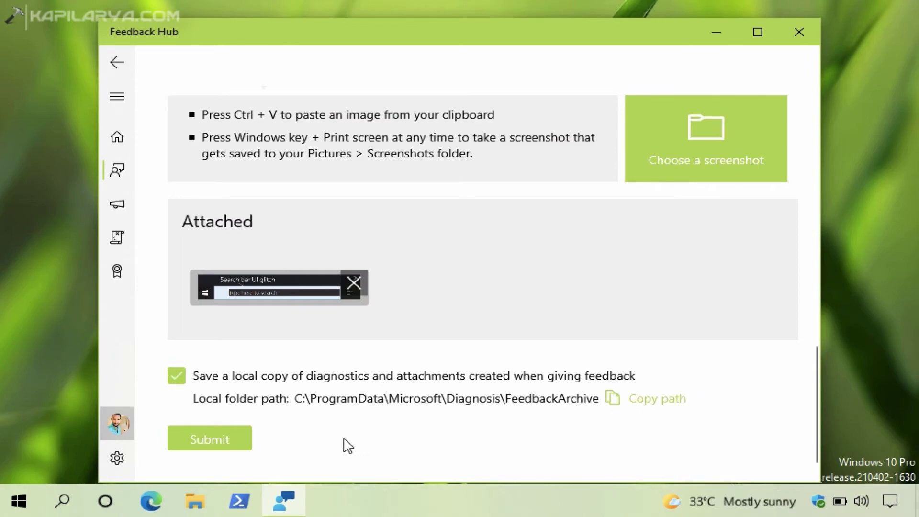
click(238, 443)
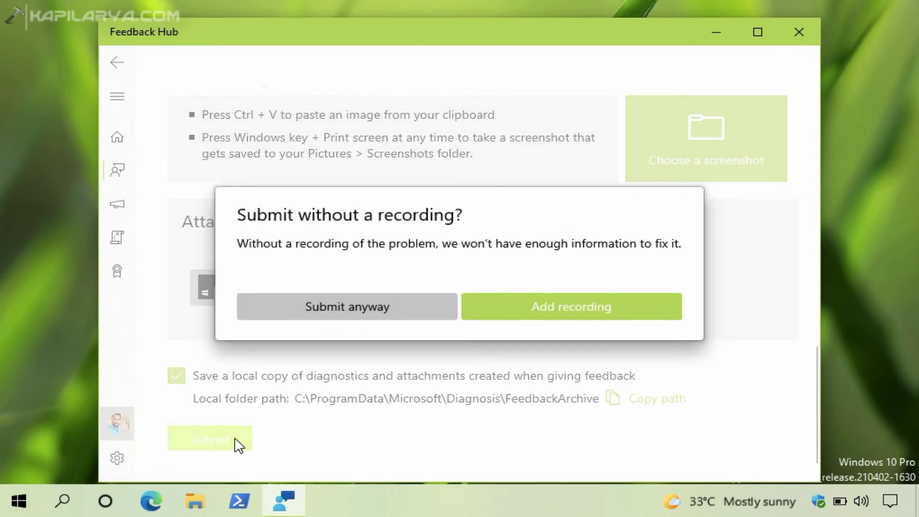
click(319, 313)
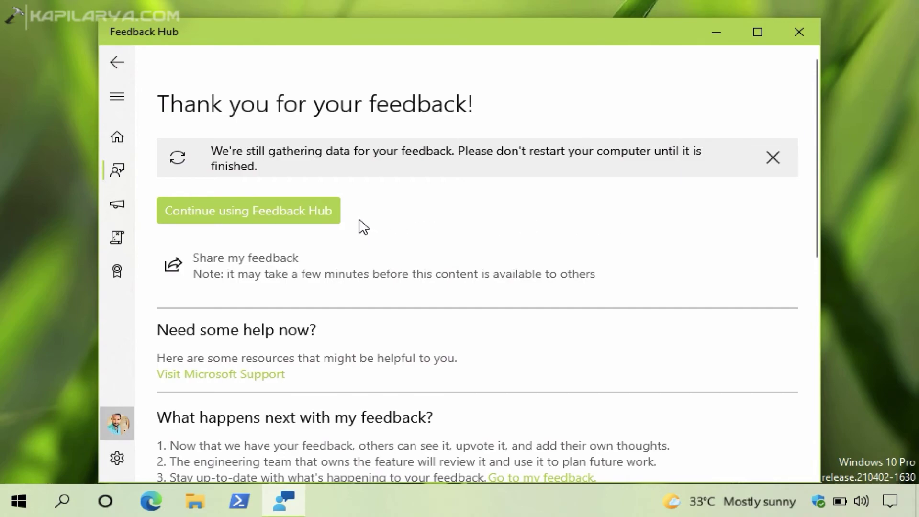
- Dismiss the gathering-data notice and open the 'Search bar UI broken after installing KB5003214' report in My feedback
click(324, 206)
click(772, 158)
click(302, 152)
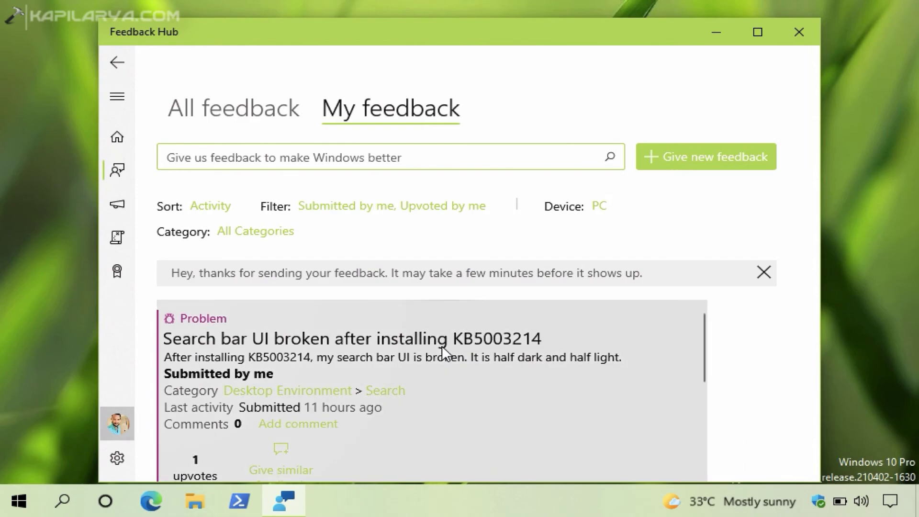
click(662, 357)
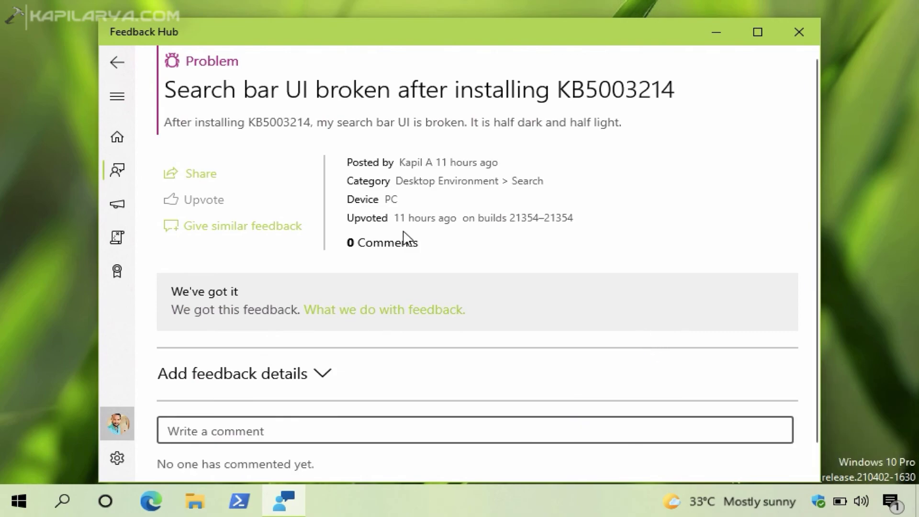
- Generate a short aka.ms share link for the KB5003214 report and select its address
click(213, 181)
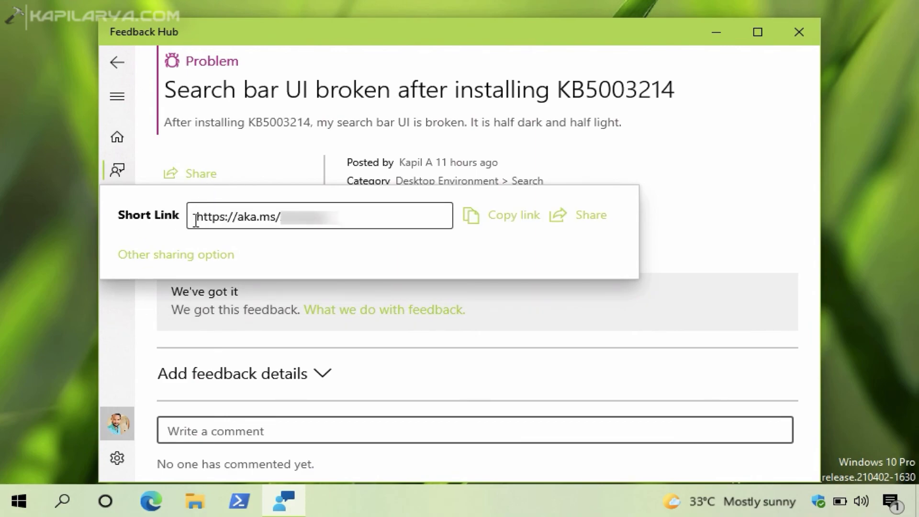
click(197, 219)
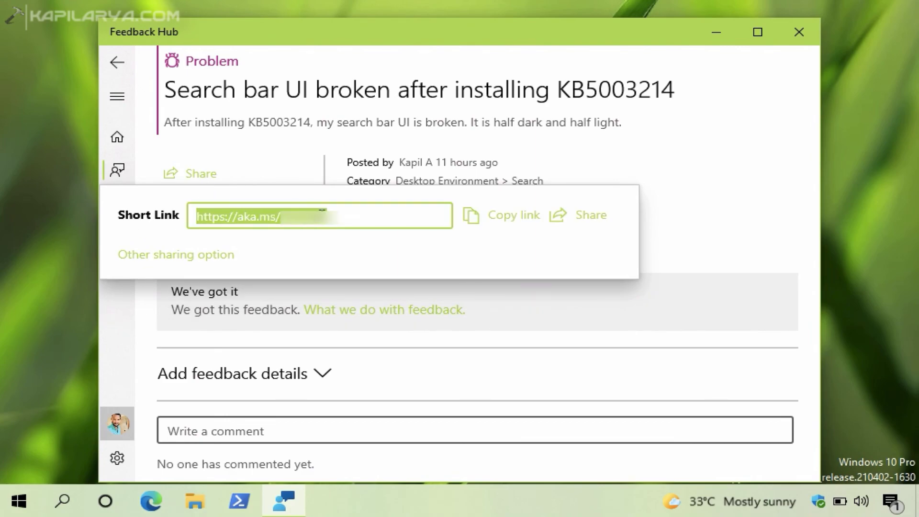